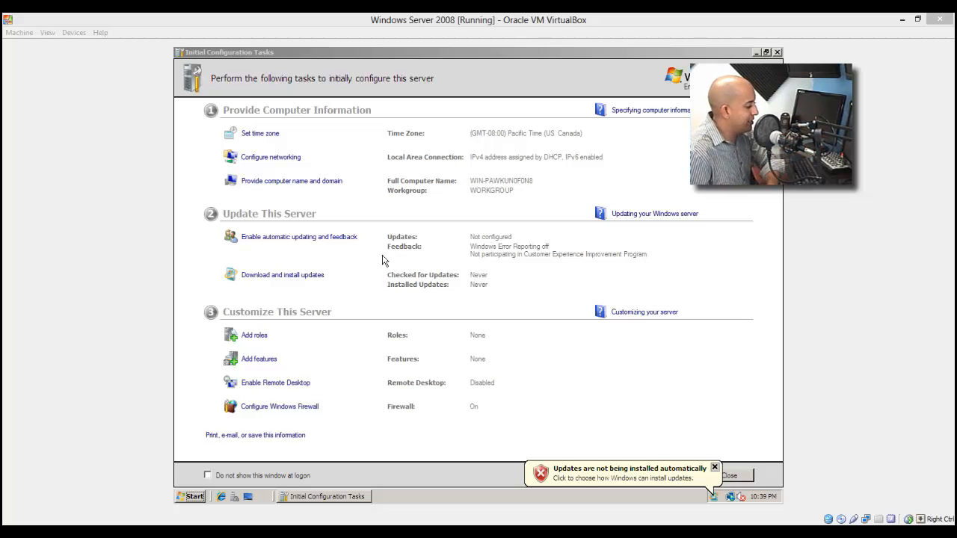
Dismiss the updates notification, minimize the Initial Configuration Tasks window and run the dcpromo command.
{"action": "left_click", "coordinate": [714, 469]}
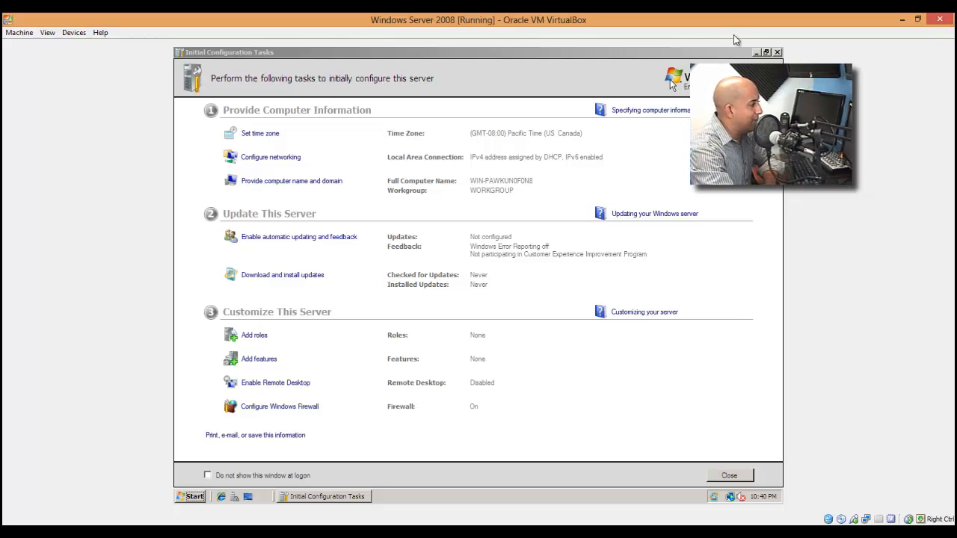
{"action": "left_click", "coordinate": [756, 52]}
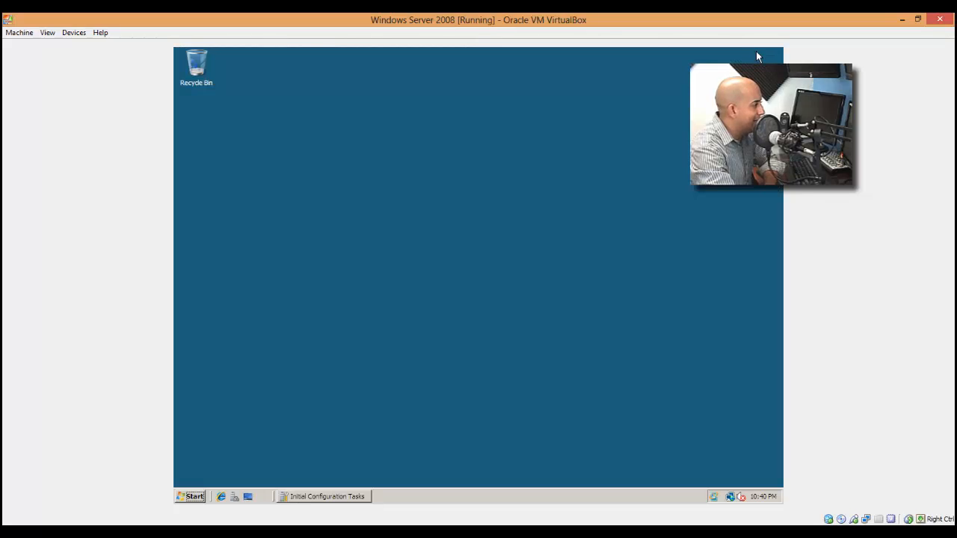
{"action": "left_click", "coordinate": [193, 496]}
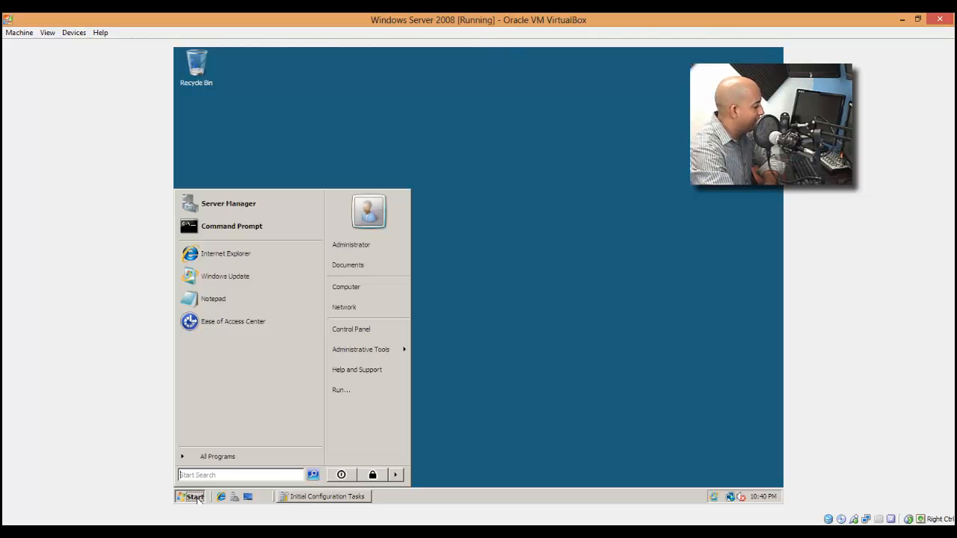
{"action": "left_click", "coordinate": [367, 389]}
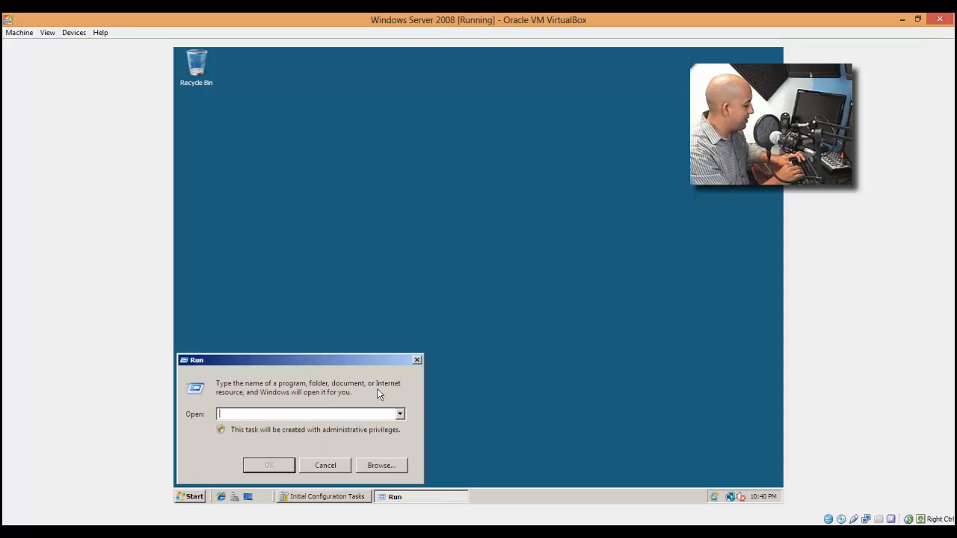
{"action": "type", "text": "dcpromo"}
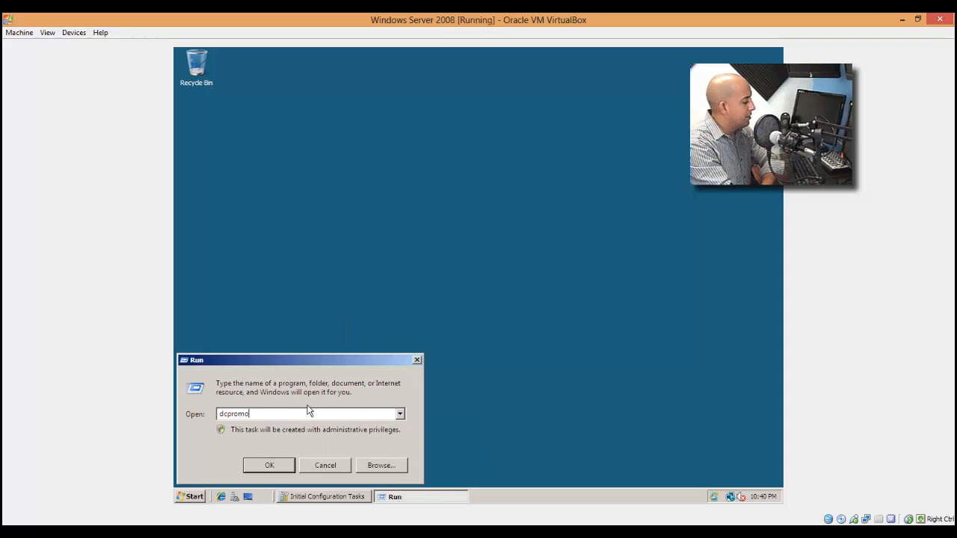
{"action": "left_click", "coordinate": [267, 465]}
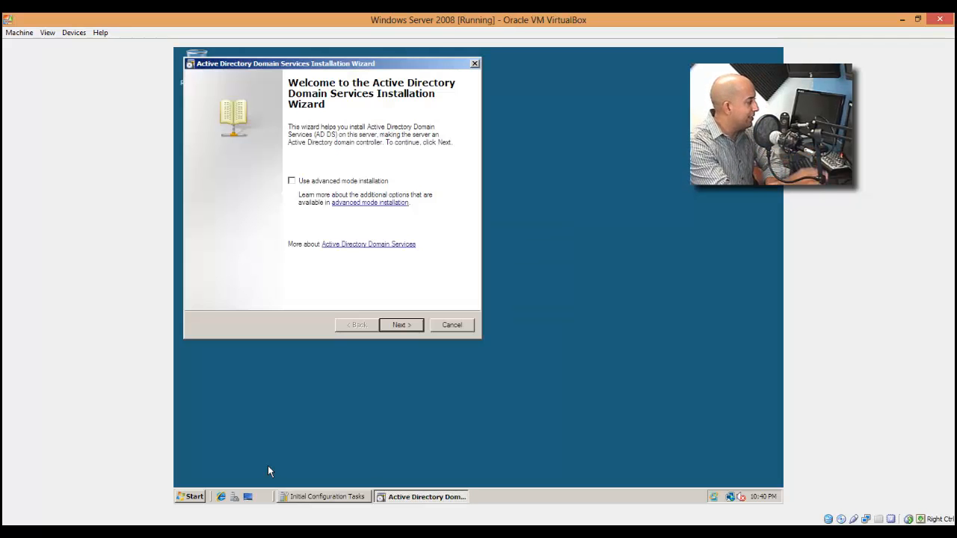
Proceed through the Active Directory installation wizard's introductory pages and choose to create a new domain in a new forest.
{"action": "left_click_drag", "start_coordinate": [345, 63], "coordinate": [477, 138]}
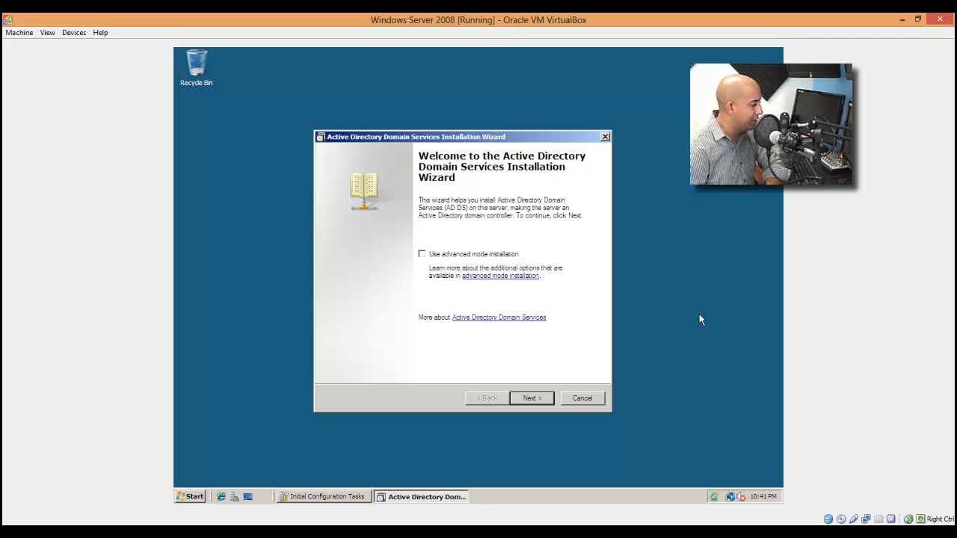
{"action": "left_click", "coordinate": [548, 400]}
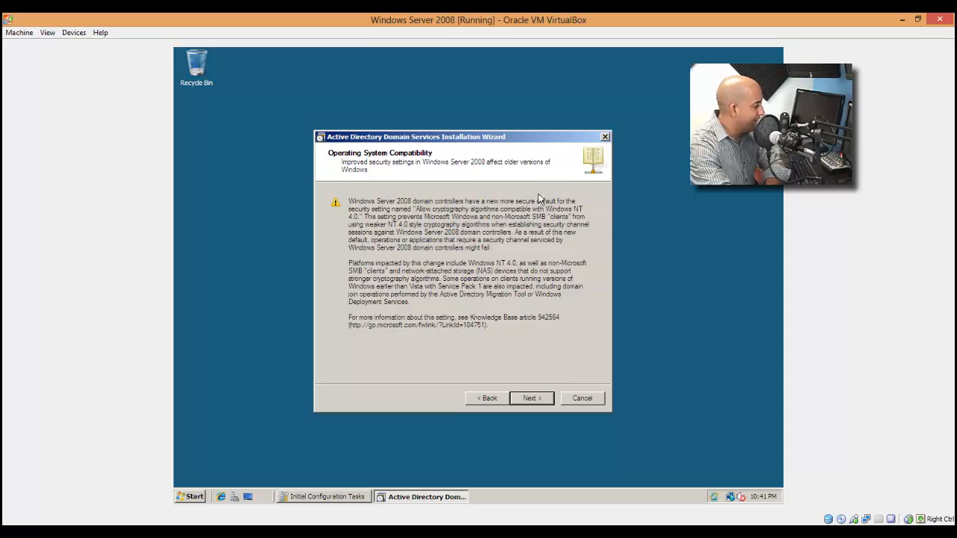
{"action": "left_click", "coordinate": [536, 400]}
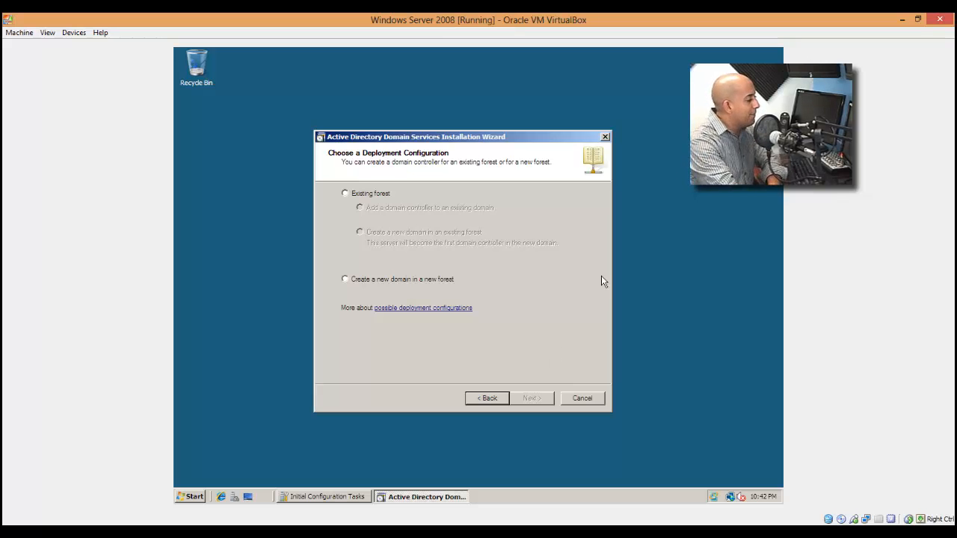
{"action": "left_click", "coordinate": [362, 280]}
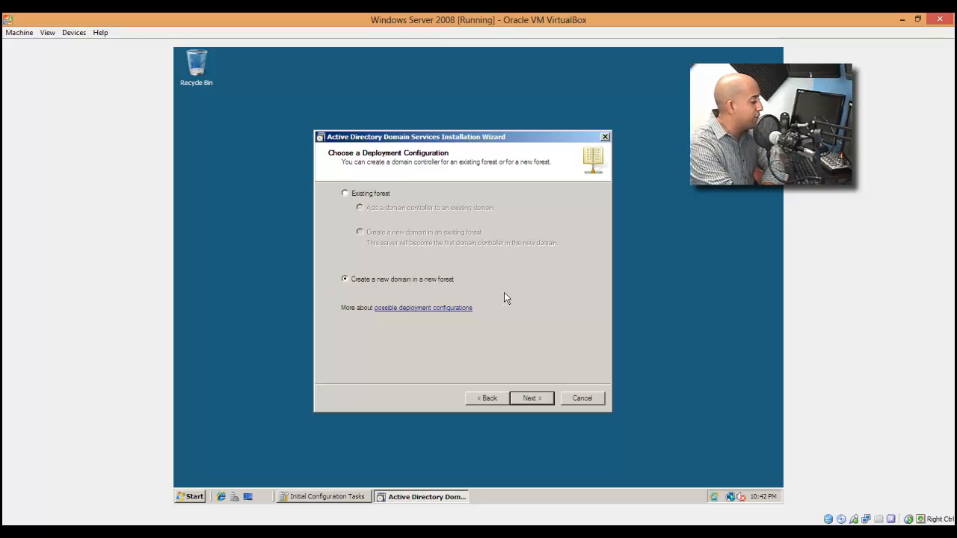
{"action": "left_click", "coordinate": [543, 401]}
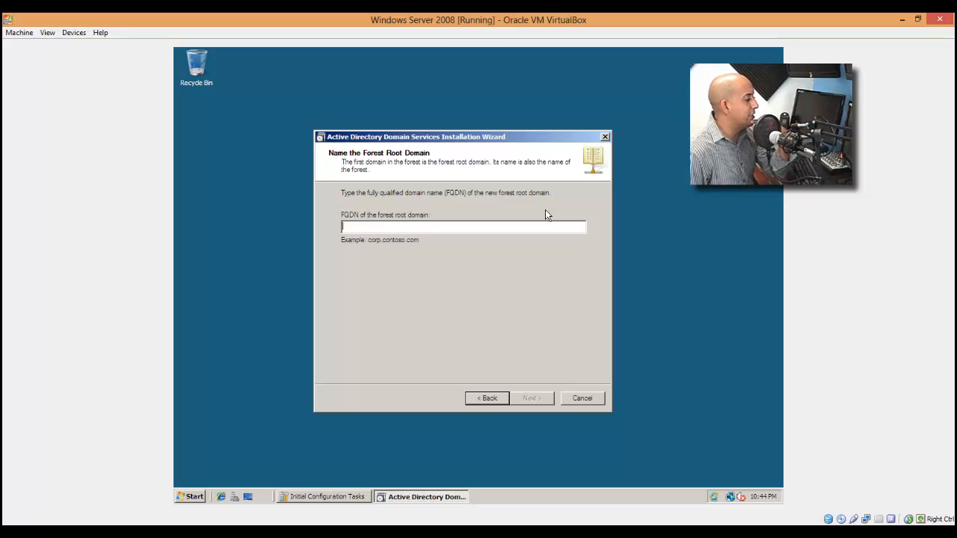
Name the forest root domain incube2.local and submit it.
{"action": "type", "text": "incub"}
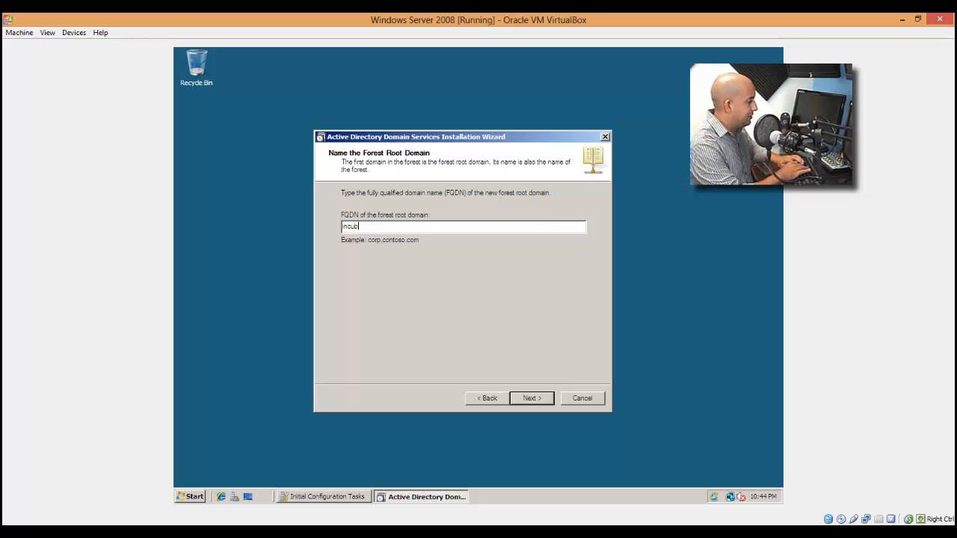
{"action": "type", "text": "e2.local"}
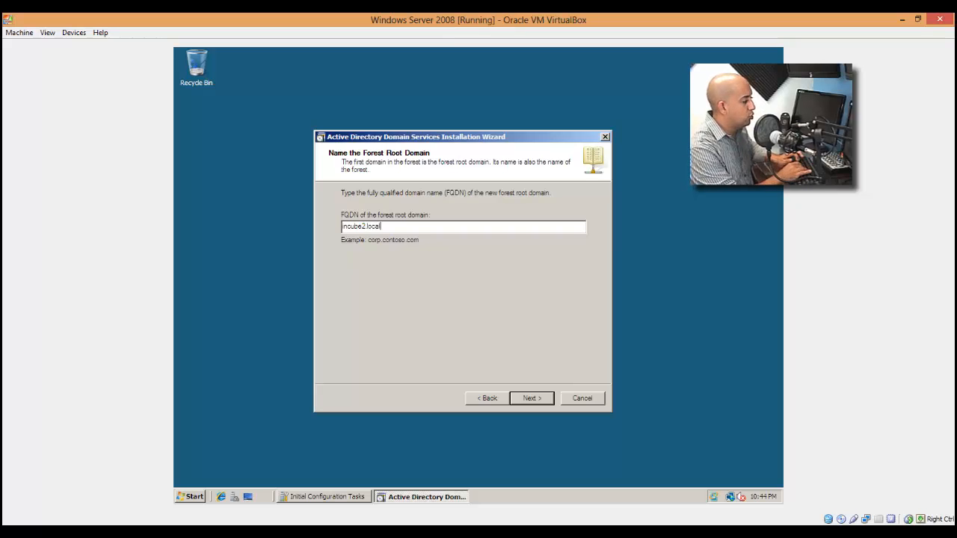
{"action": "left_click", "coordinate": [542, 398]}
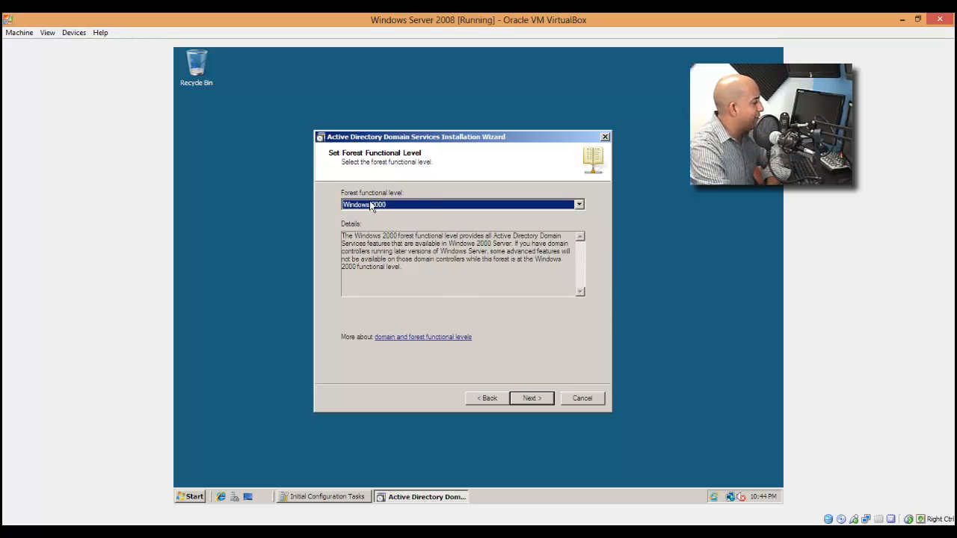
Set the forest functional level to Windows Server 2008 and accept the DNS server option for the domain controller.
{"action": "left_click", "coordinate": [396, 207]}
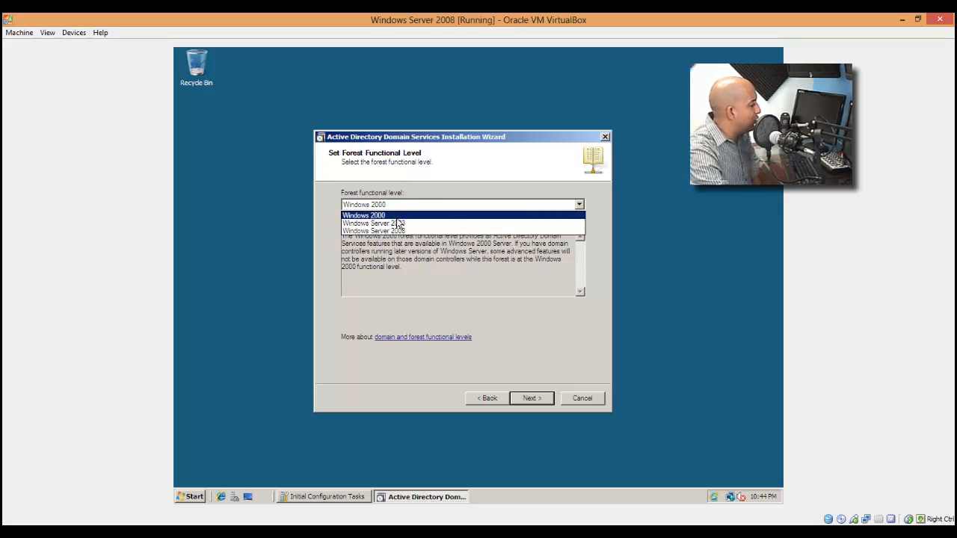
{"action": "left_click", "coordinate": [456, 187]}
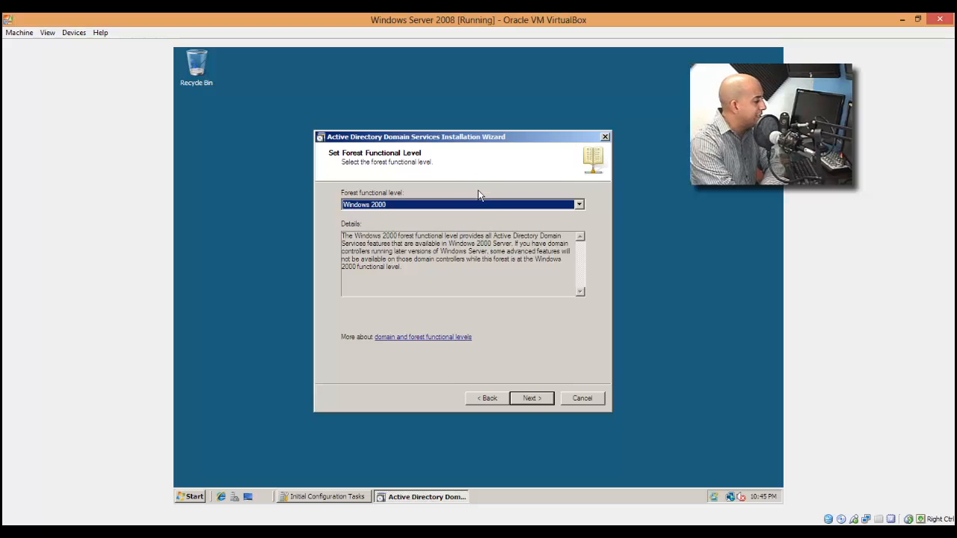
{"action": "left_click", "coordinate": [473, 204]}
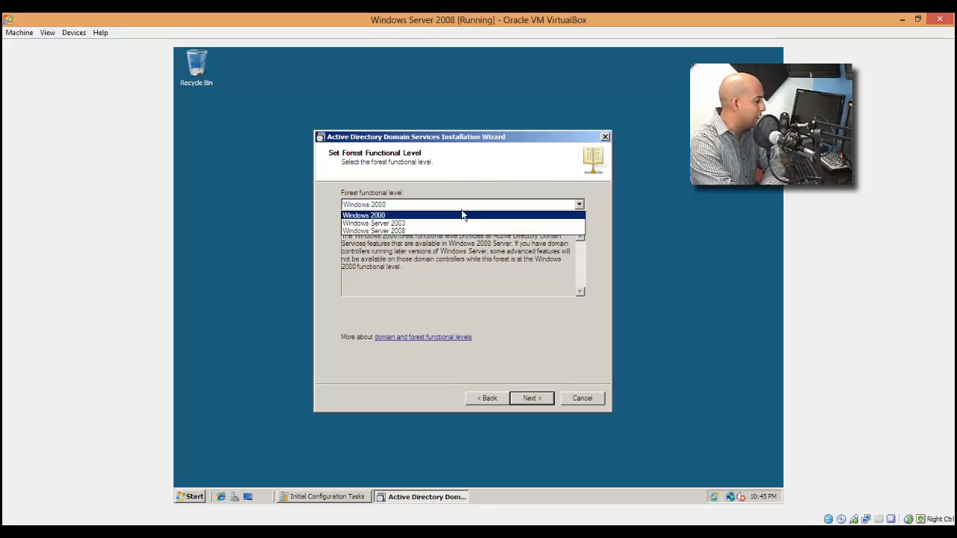
{"action": "left_click", "coordinate": [414, 232]}
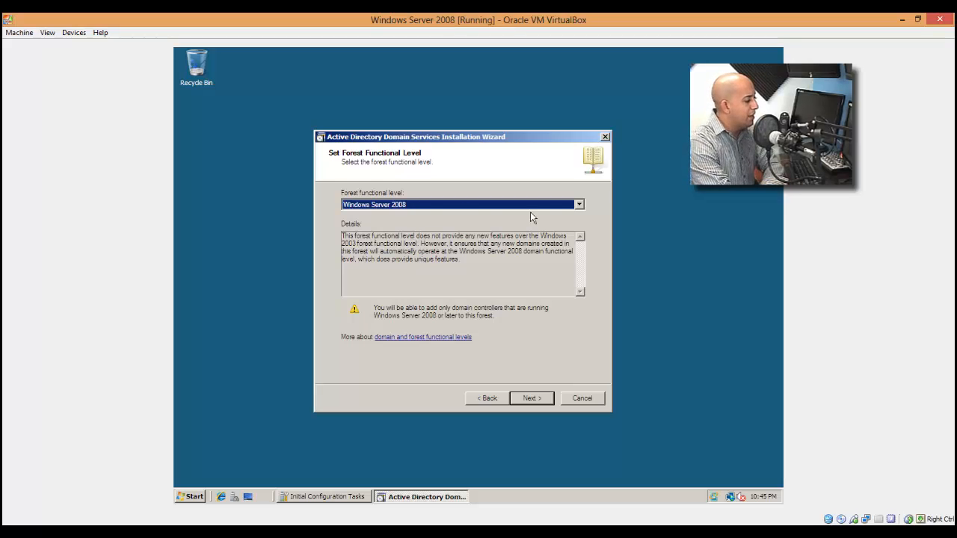
{"action": "left_click", "coordinate": [521, 401]}
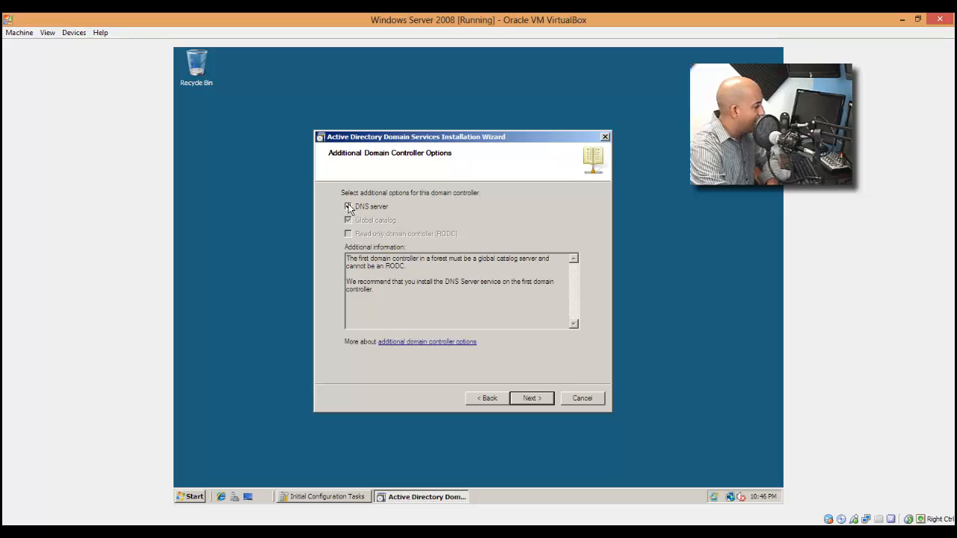
{"action": "left_click", "coordinate": [531, 398]}
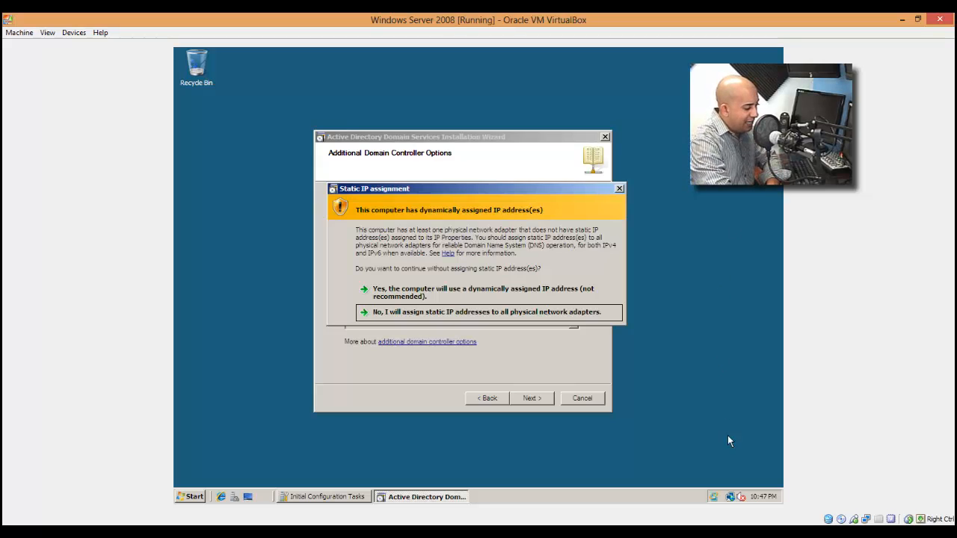
Examine the IPv4 addressing settings of the Local Area Connection without changing them, and close the network windows.
{"action": "left_click", "coordinate": [729, 497]}
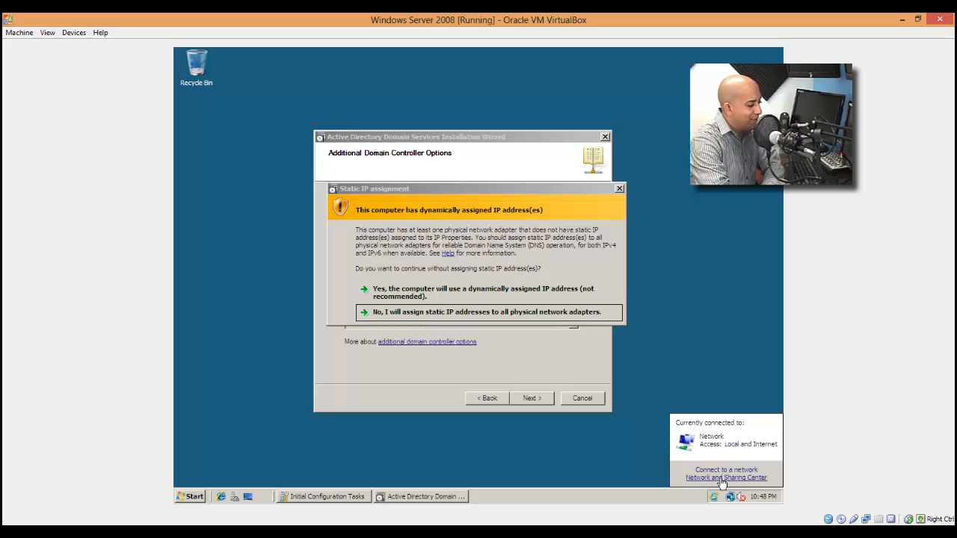
{"action": "left_click", "coordinate": [725, 478]}
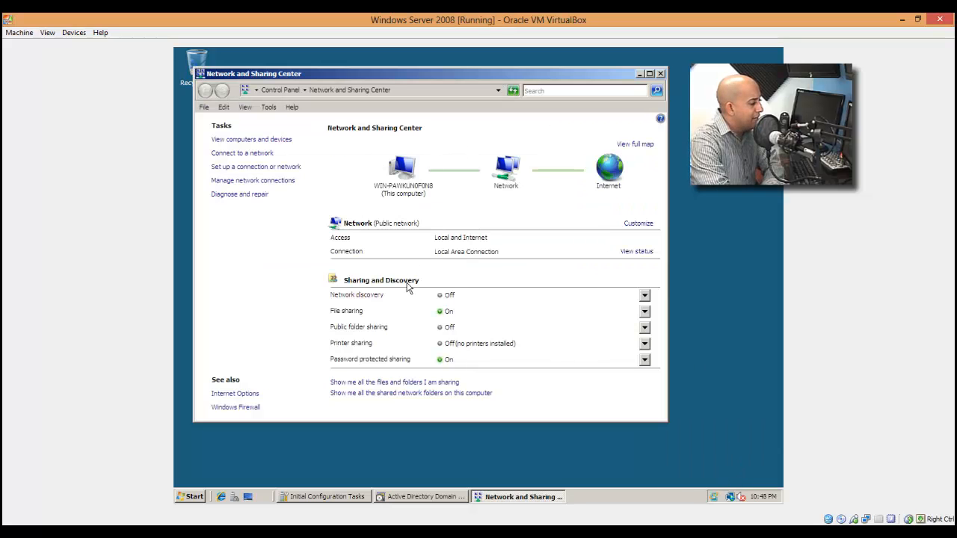
{"action": "left_click", "coordinate": [252, 182]}
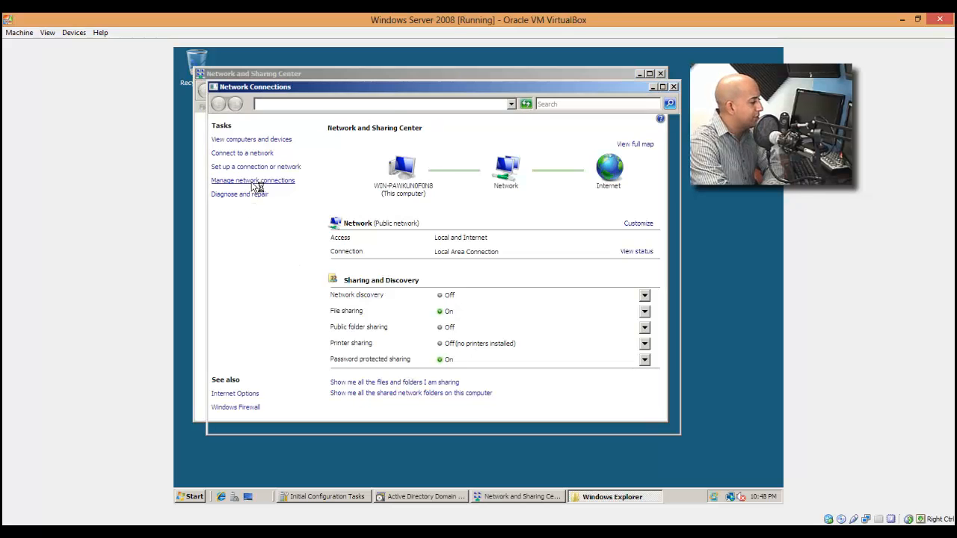
{"action": "left_click", "coordinate": [252, 187]}
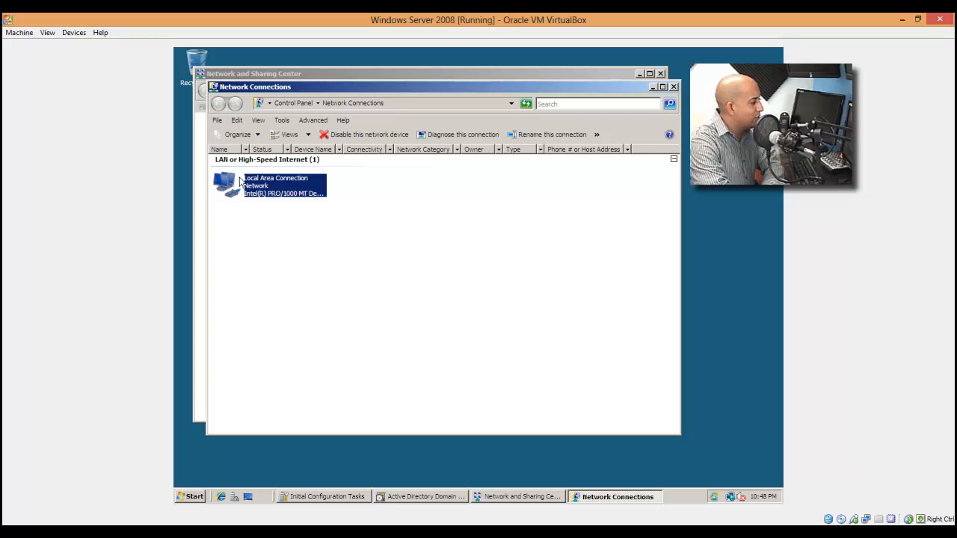
{"action": "double_click", "coordinate": [288, 190]}
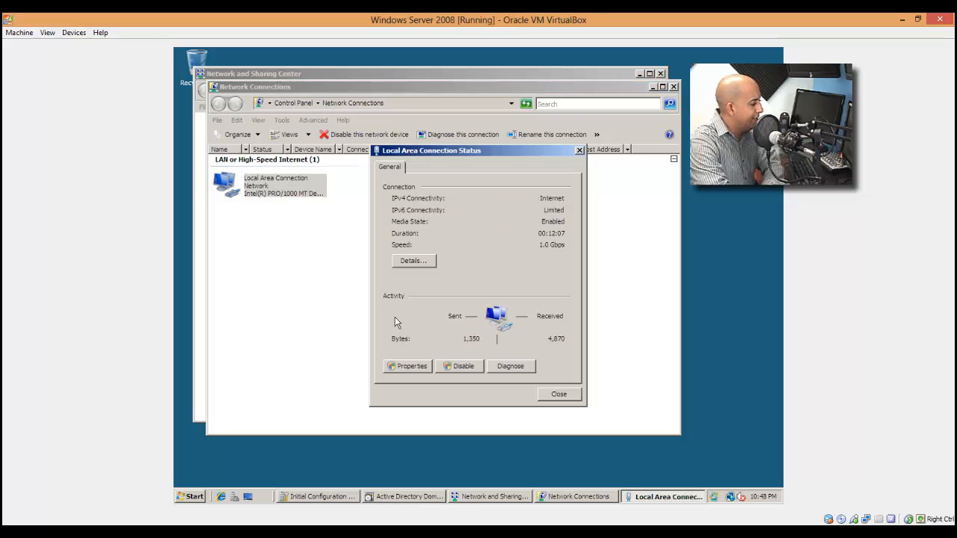
{"action": "left_click", "coordinate": [412, 366]}
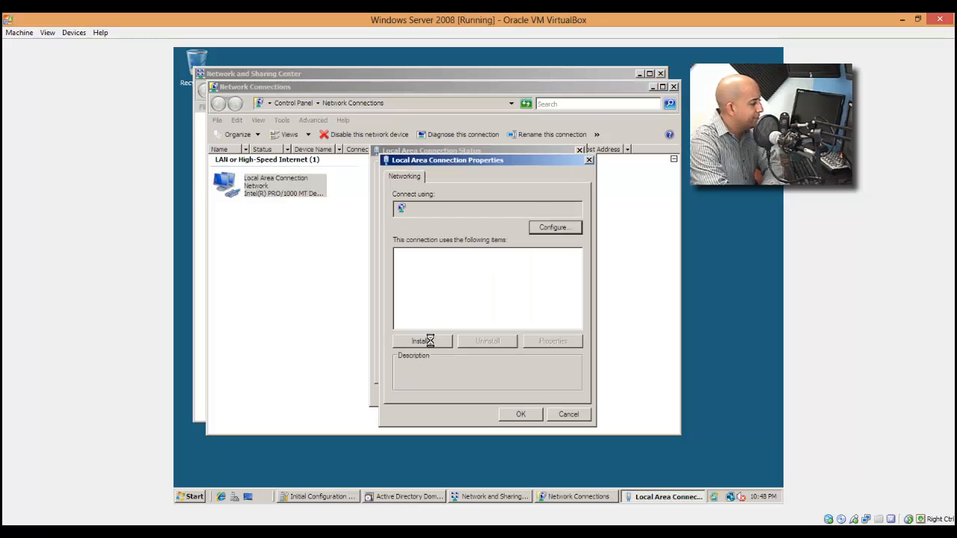
{"action": "double_click", "coordinate": [513, 295]}
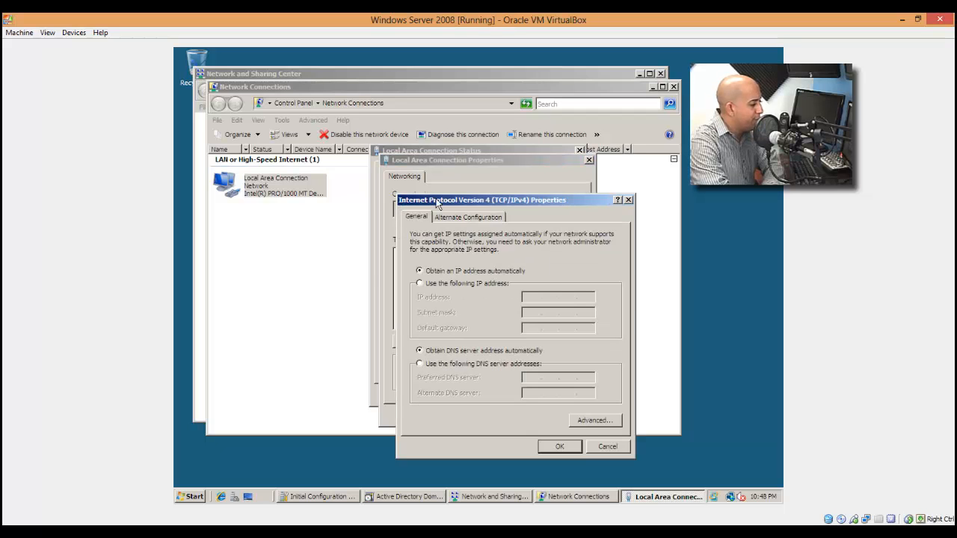
{"action": "left_click", "coordinate": [607, 447]}
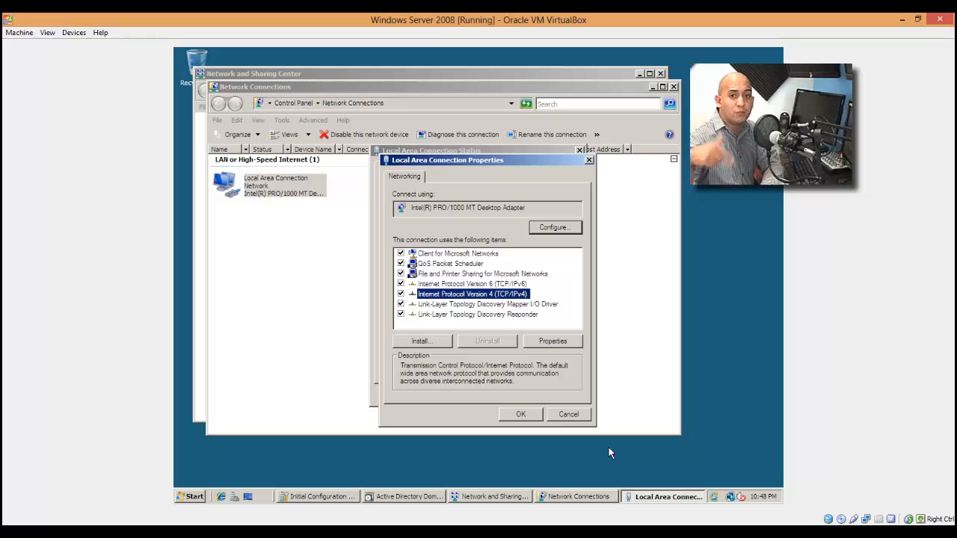
{"action": "left_click", "coordinate": [580, 417]}
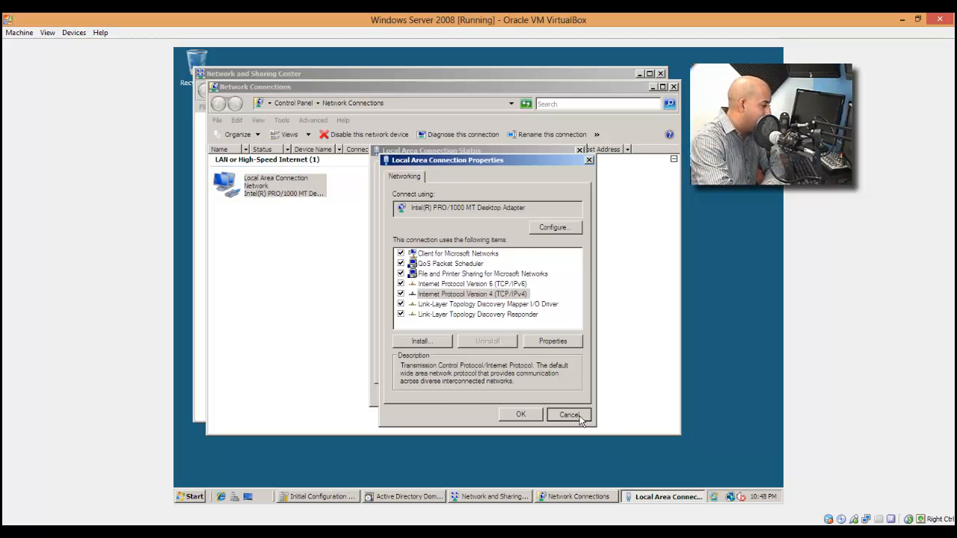
{"action": "left_click", "coordinate": [566, 398]}
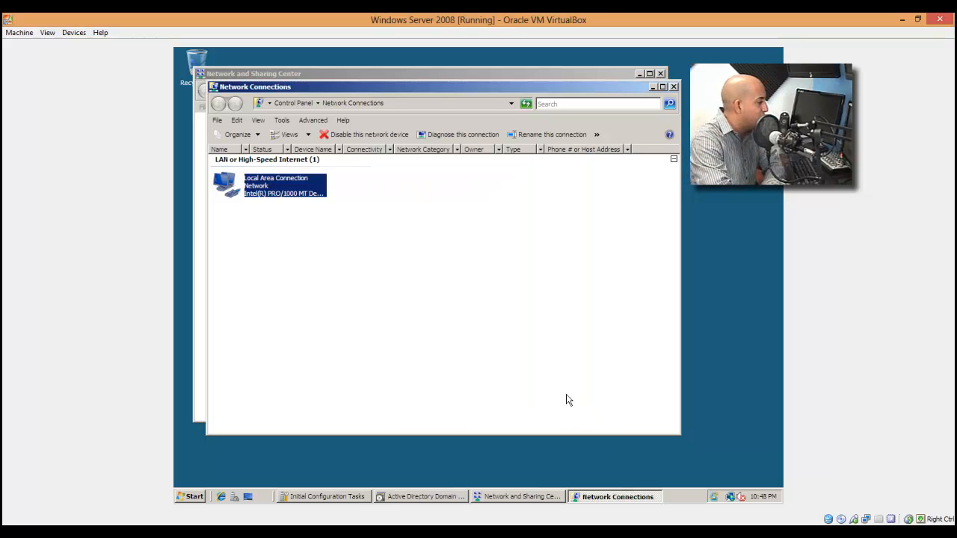
{"action": "left_click", "coordinate": [673, 86]}
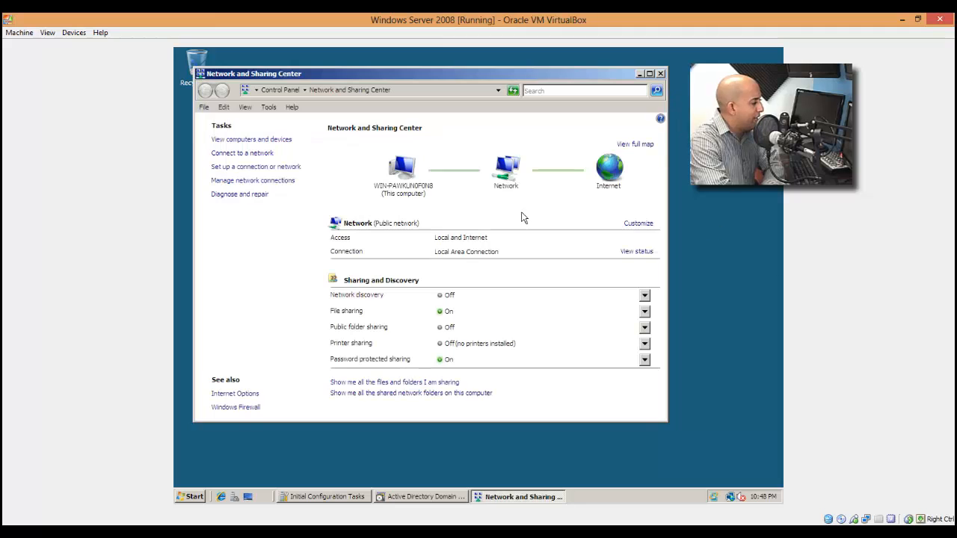
{"action": "left_click", "coordinate": [660, 73]}
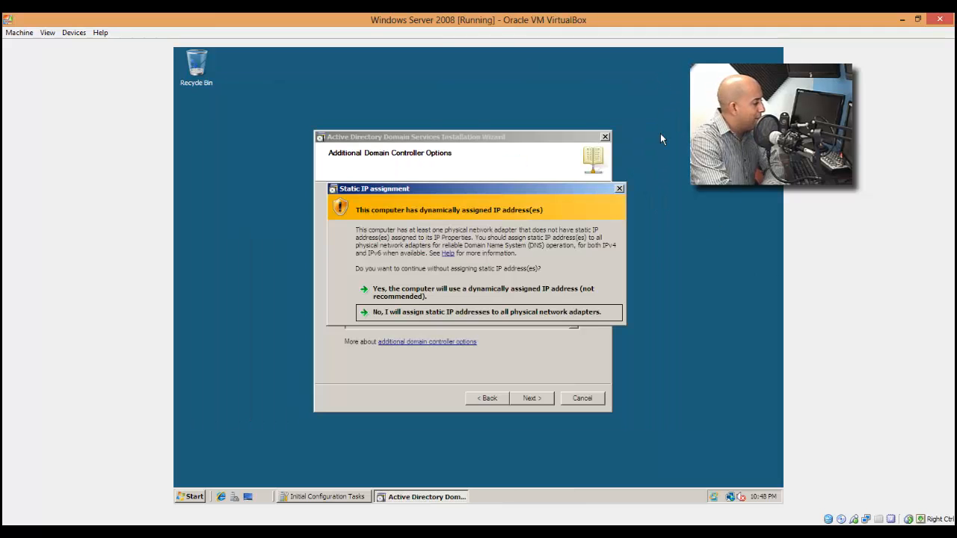
Continue with a dynamically assigned IP address and accept proceeding without a DNS delegation.
{"action": "left_click", "coordinate": [409, 298]}
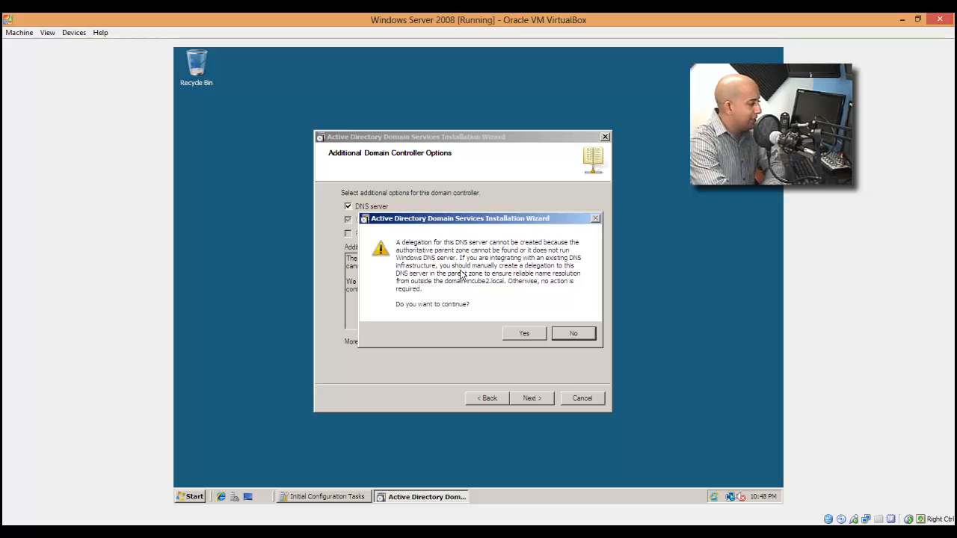
{"action": "left_click", "coordinate": [525, 334]}
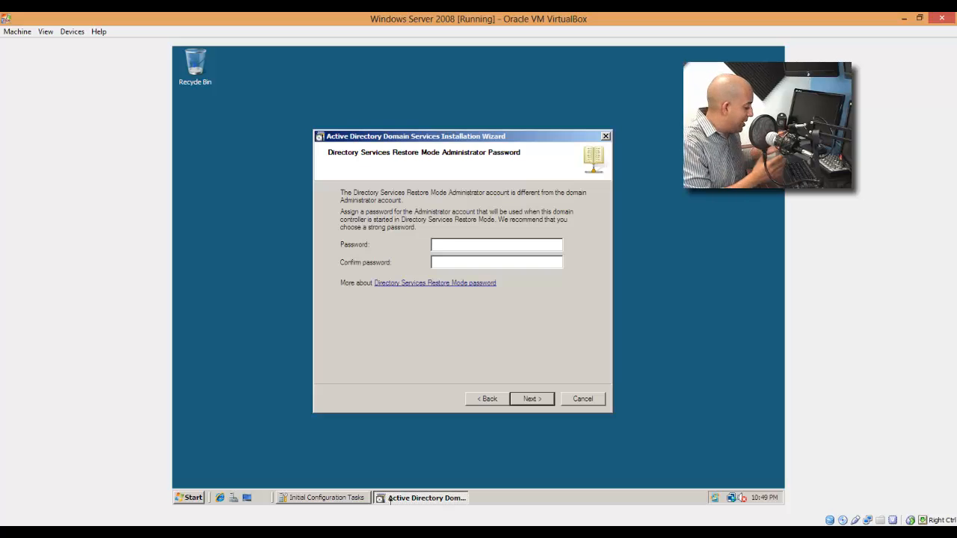
Try to set the Directory Services Restore Mode administrator password with its confirmation, and dismiss the resulting dialog.
{"action": "type", "text": "P@ssw0rd"}
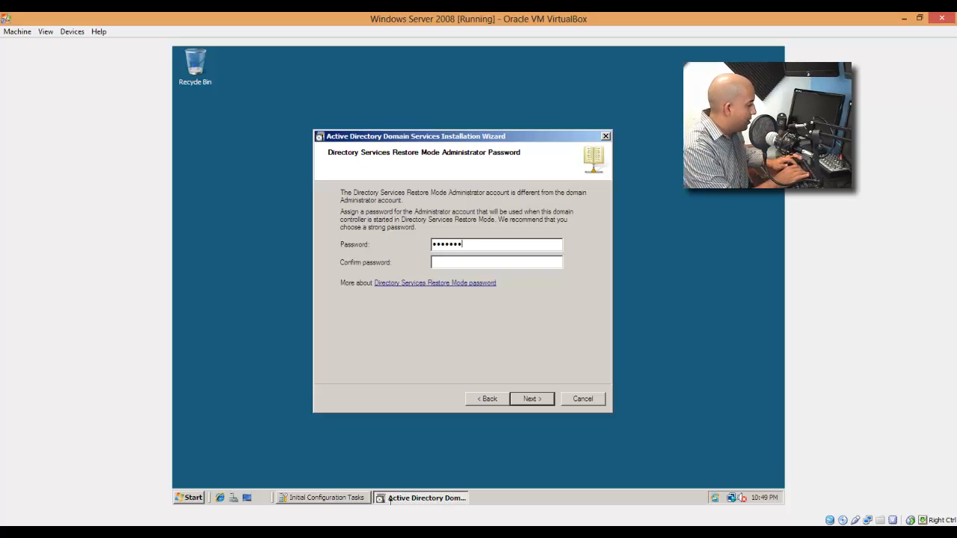
{"action": "key", "text": "Tab"}
{"action": "type", "text": "P@ssw0rd"}
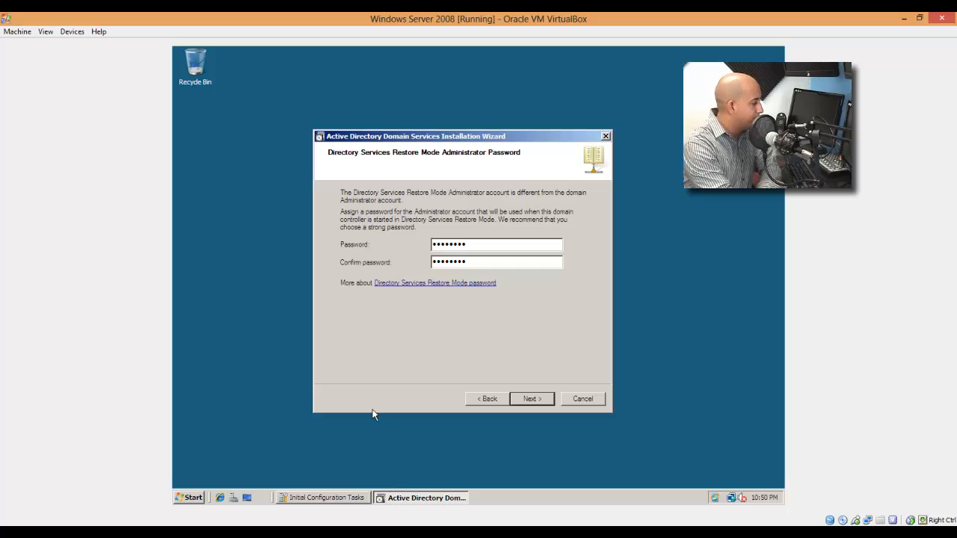
{"action": "left_click", "coordinate": [531, 398]}
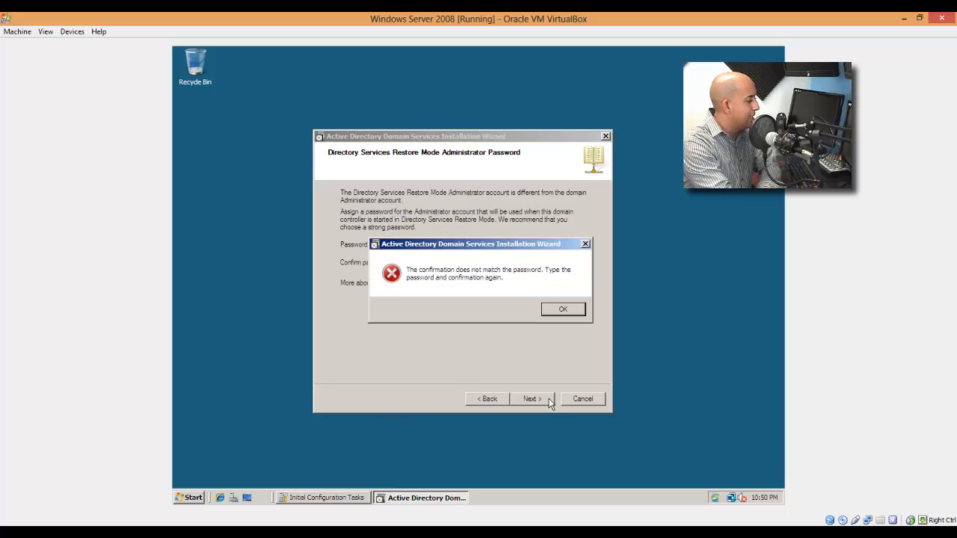
{"action": "left_click", "coordinate": [562, 308]}
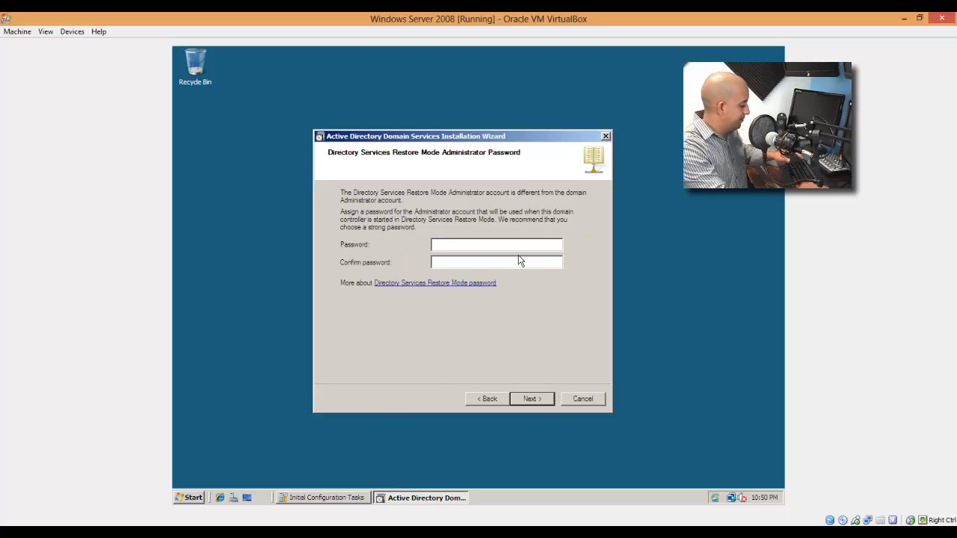
Enter the Directory Services Restore Mode administrator password again, repeat it identically as confirmation, and submit it.
{"action": "type", "text": "P@ssw0rd"}
{"action": "key", "text": "Tab"}
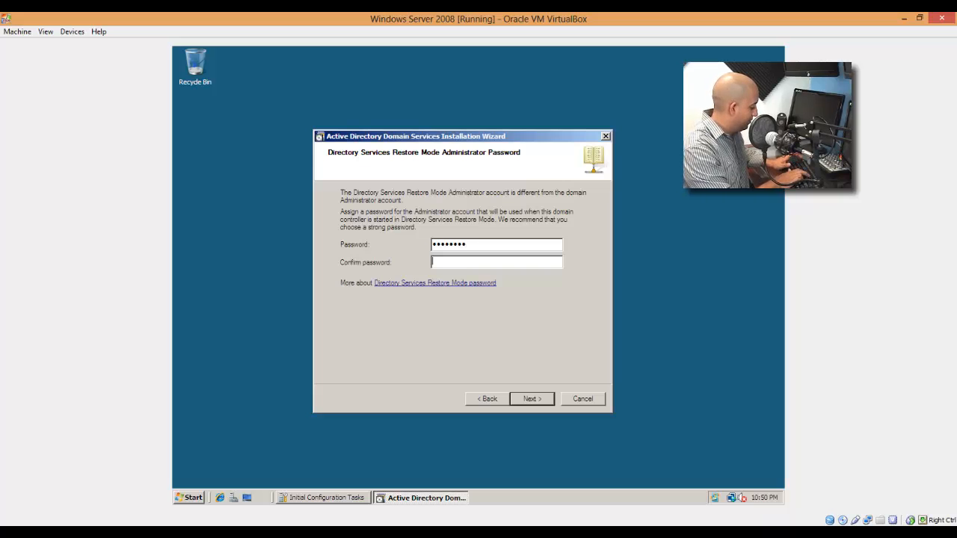
{"action": "type", "text": "P@ssw0rd"}
{"action": "key", "text": "Return"}
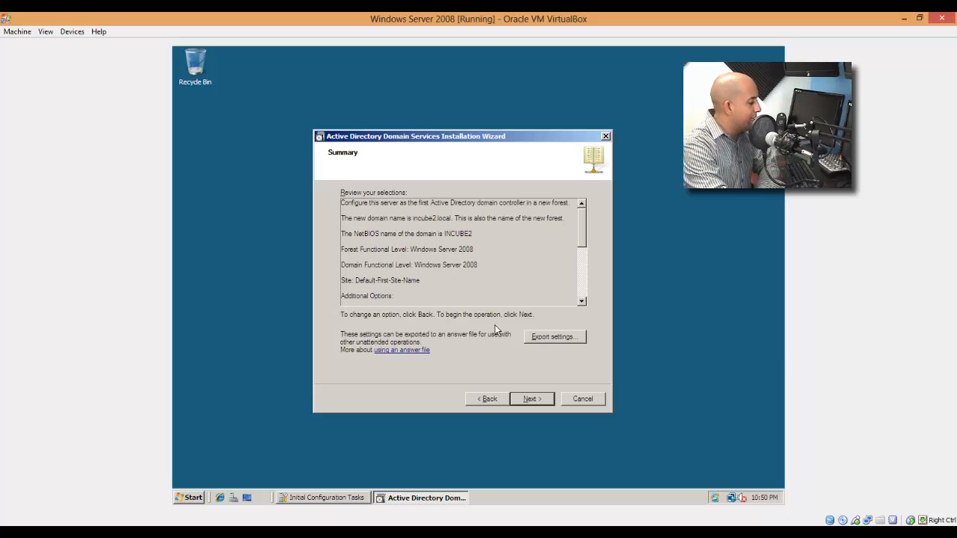
Run the domain controller installation with the summarized selections, finish the wizard and restart the server, dismissing the mouse integration notices.
{"action": "left_click", "coordinate": [533, 398]}
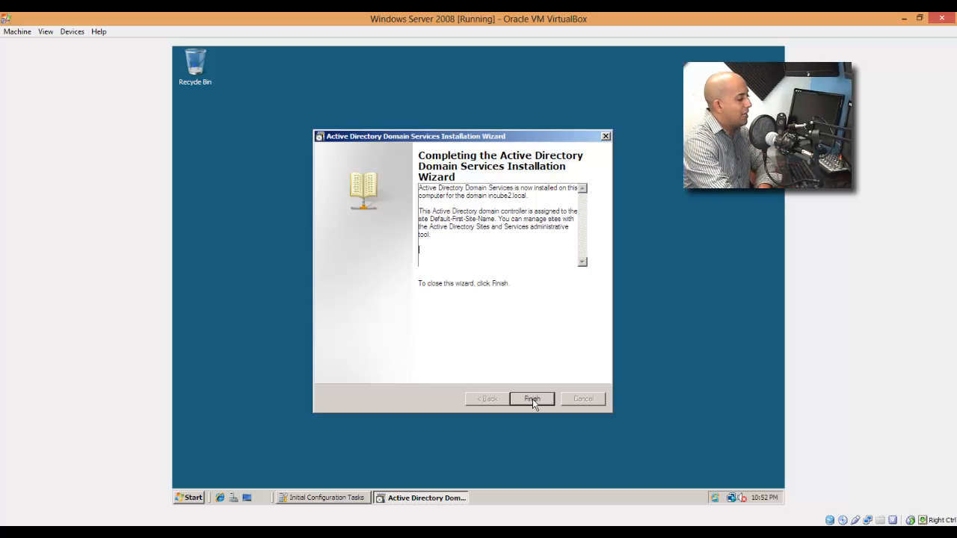
{"action": "left_click", "coordinate": [533, 398]}
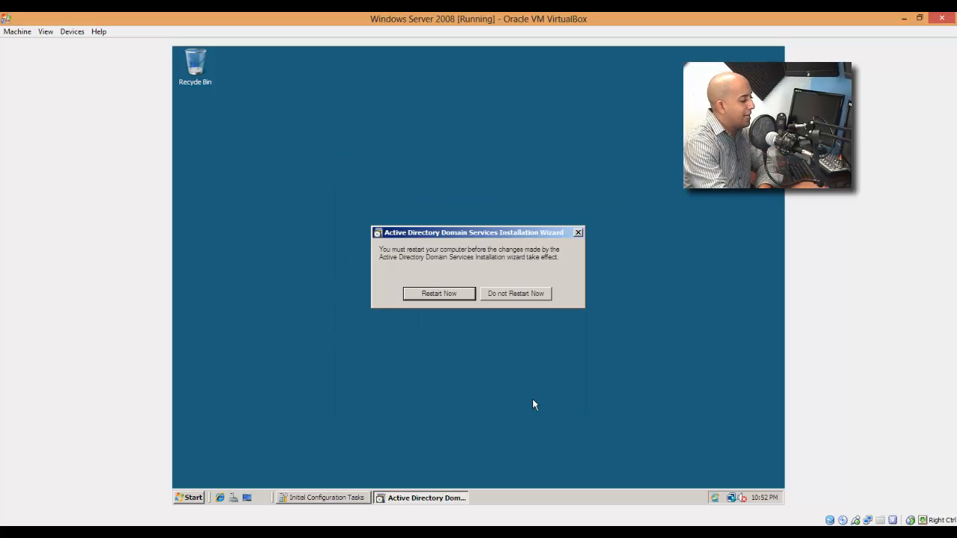
{"action": "left_click", "coordinate": [448, 293]}
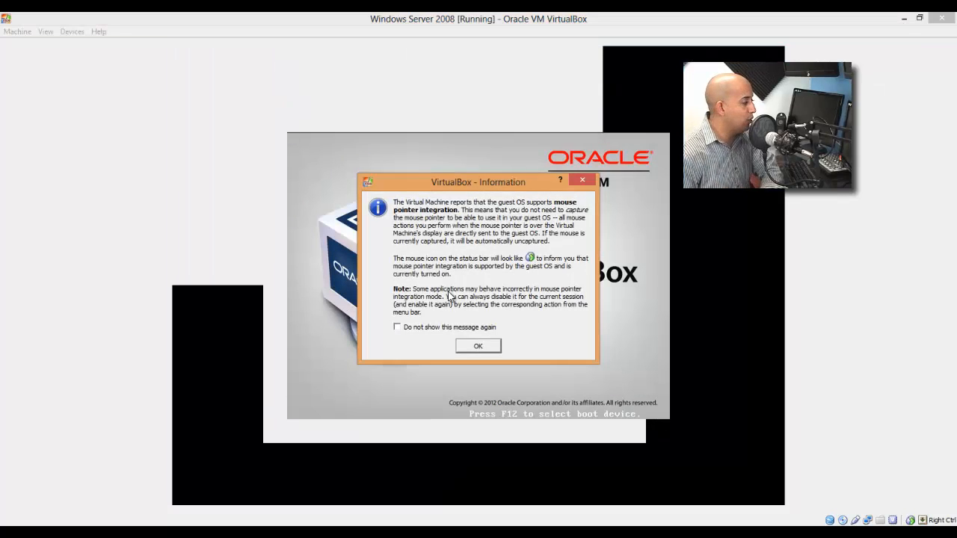
{"action": "left_click", "coordinate": [482, 346]}
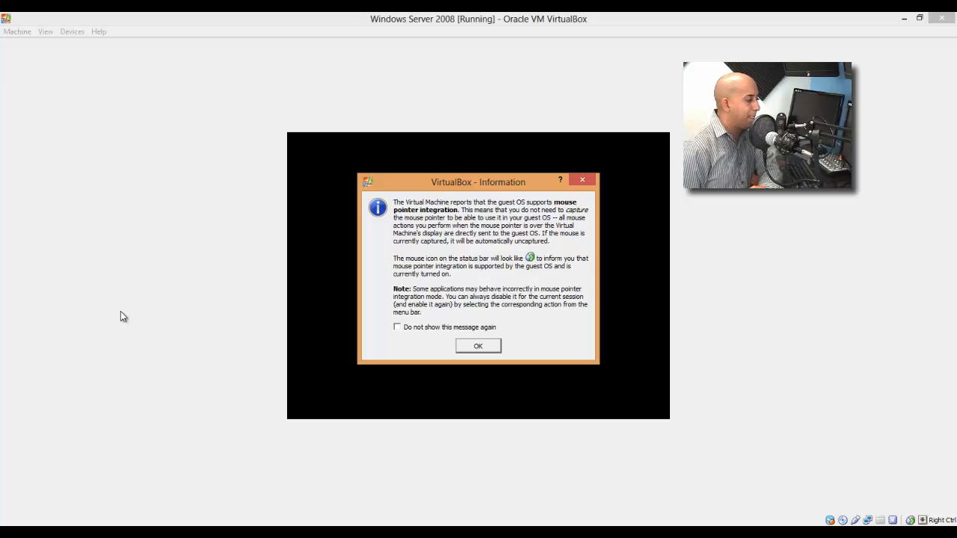
{"action": "left_click", "coordinate": [480, 347]}
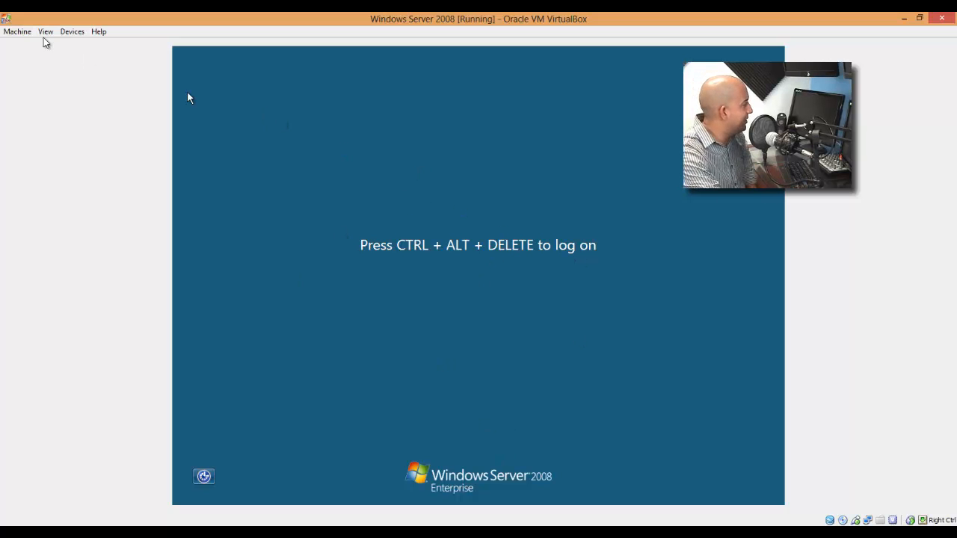
Send Ctrl+Alt+Delete to the virtual machine and log on as INCUBE2\Administrator with the account password.
{"action": "left_click", "coordinate": [16, 31]}
{"action": "left_click", "coordinate": [64, 124]}
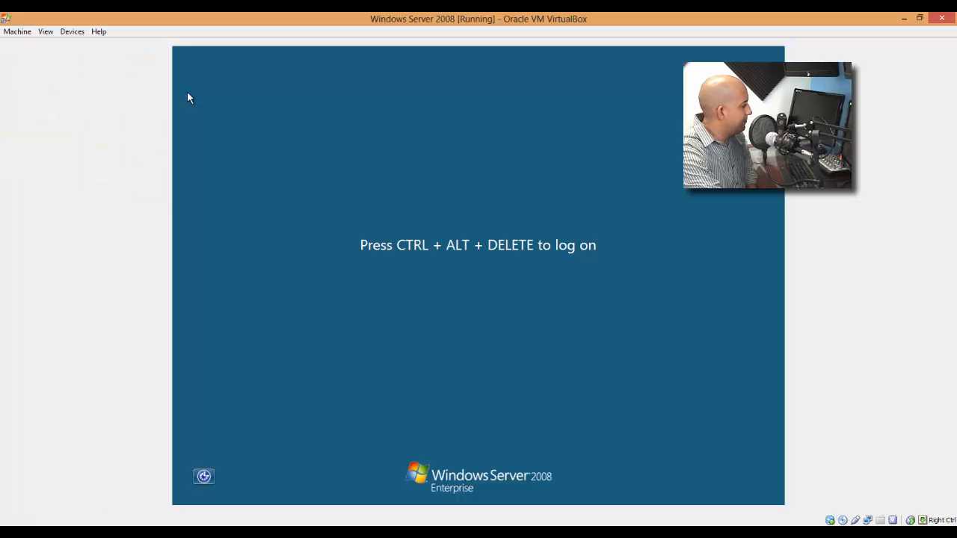
{"action": "type", "text": "Pa$$w0rd"}
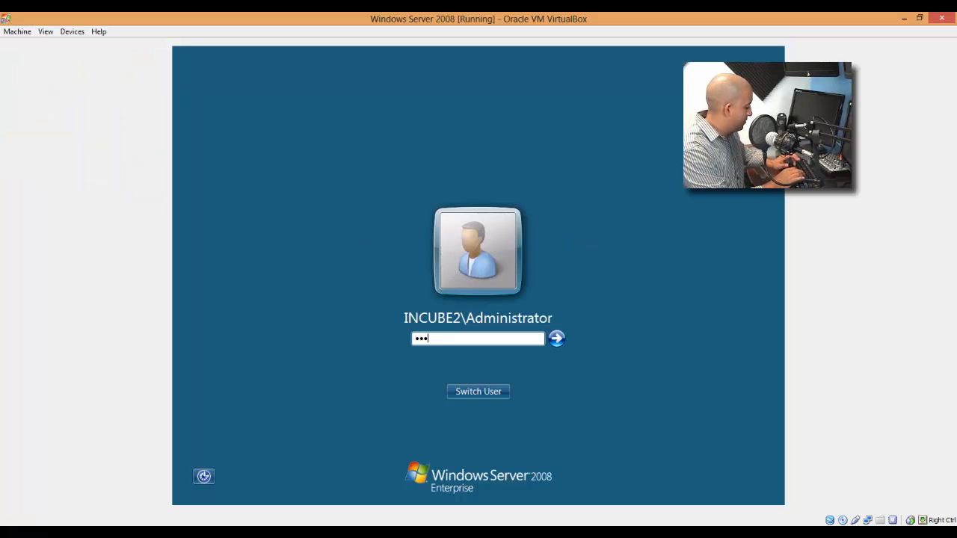
{"action": "key", "text": "Return"}
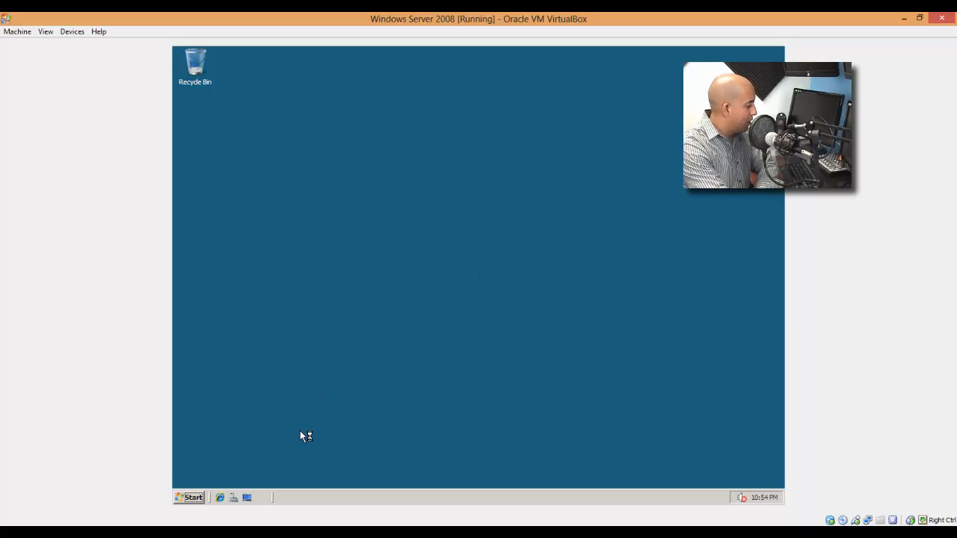
View the list of Administrative Tools on the server, and close the Initial Configuration Tasks window.
{"action": "left_click", "coordinate": [194, 498]}
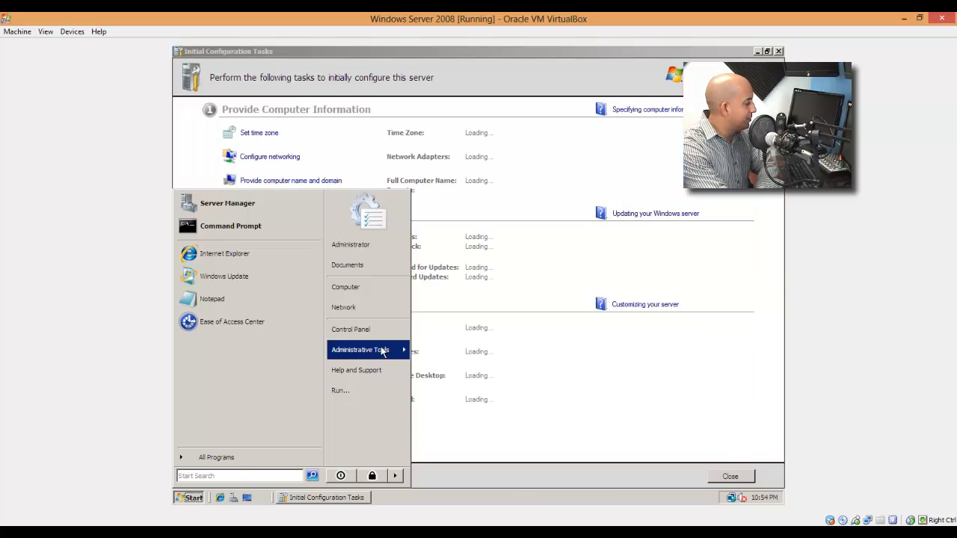
{"action": "left_click", "coordinate": [383, 351]}
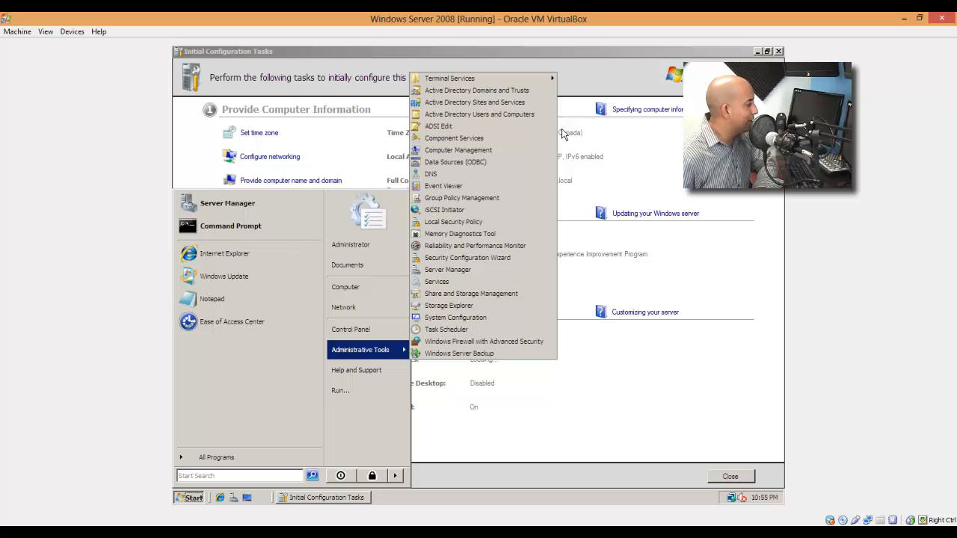
{"action": "left_click", "coordinate": [784, 54]}
{"action": "left_click", "coordinate": [779, 51]}
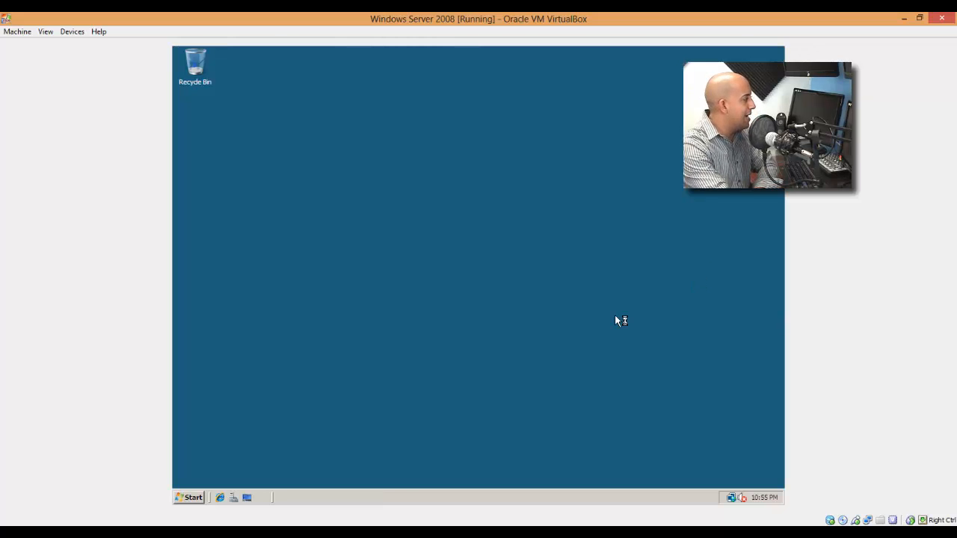